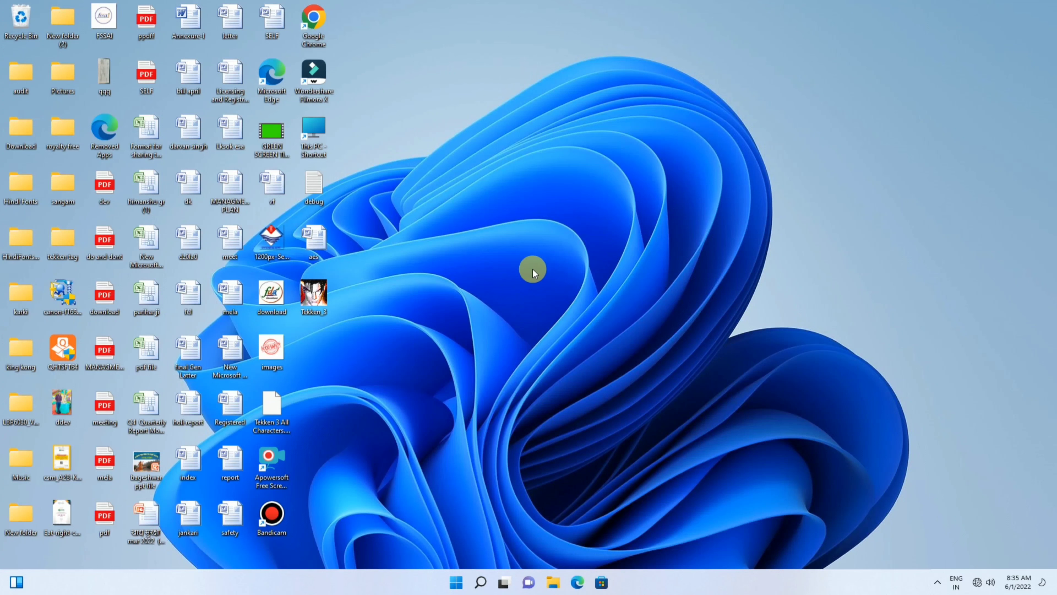
Step: Review the recording preferences on the Captures page of the Gaming settings, and close Settings
right_click(596, 205)
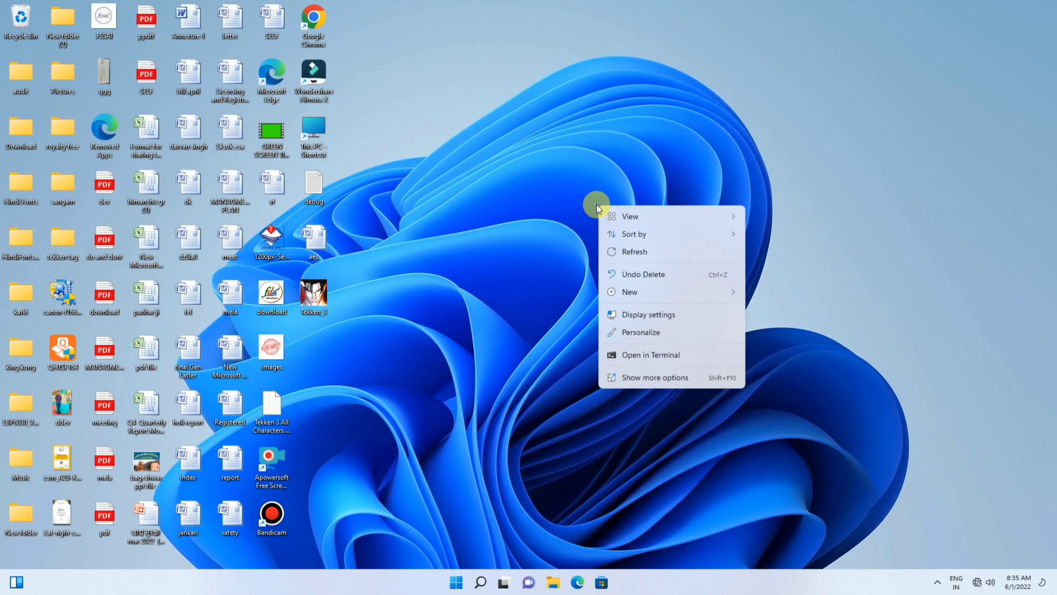
left_click(670, 333)
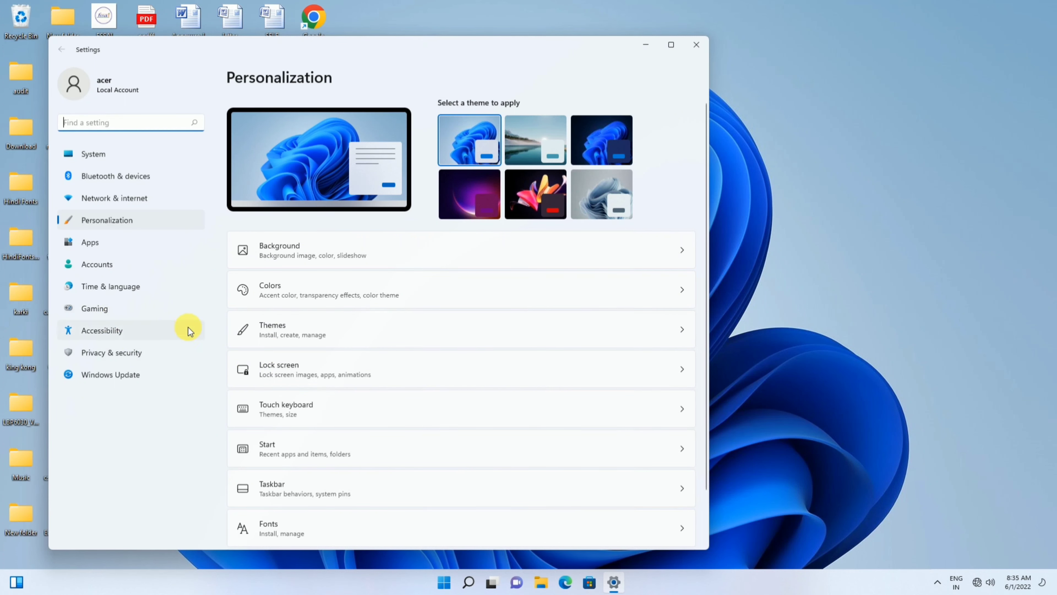
left_click(116, 313)
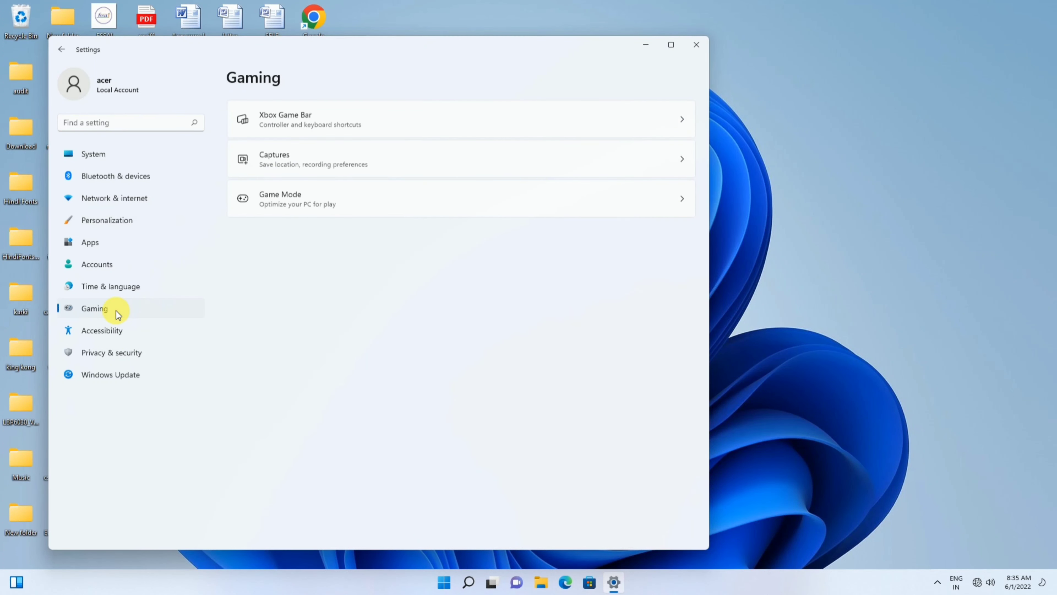
left_click(372, 158)
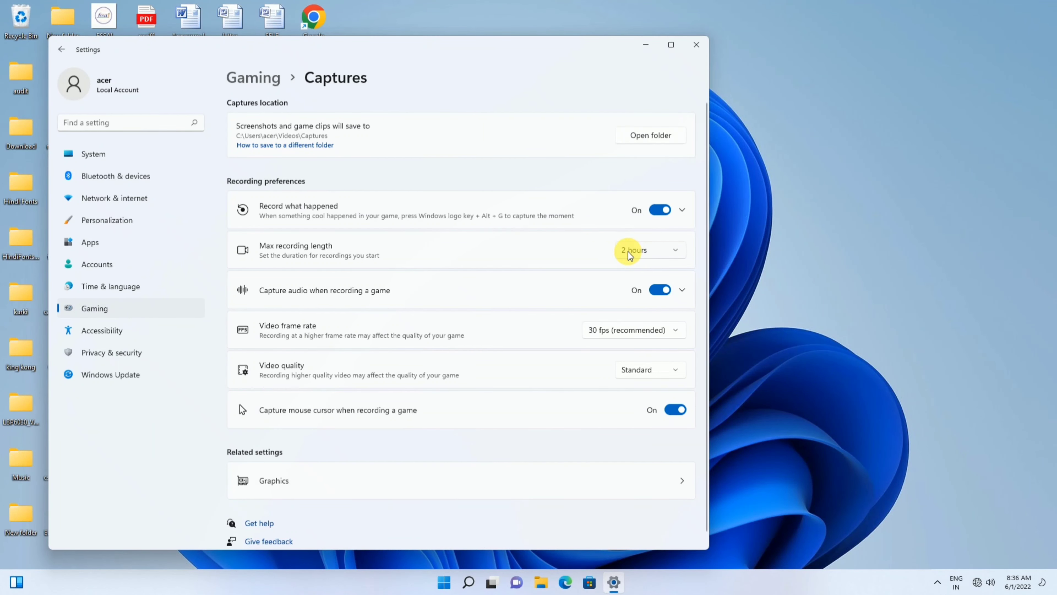
left_click(696, 44)
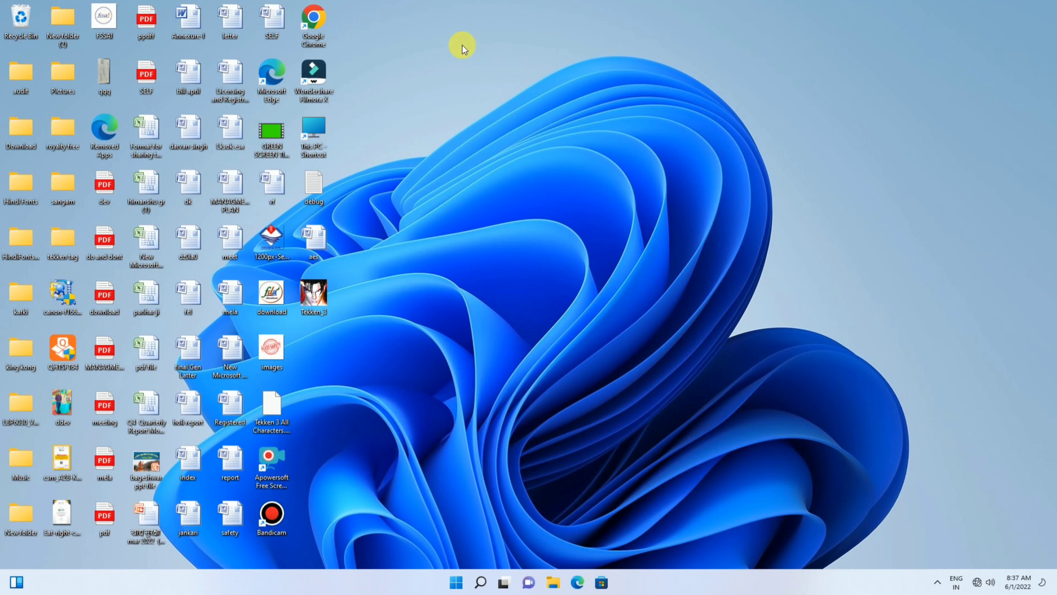
Step: Open Google Chrome snapped to the right half of the screen, and open Microsoft Edge in the other half
double_click(313, 18)
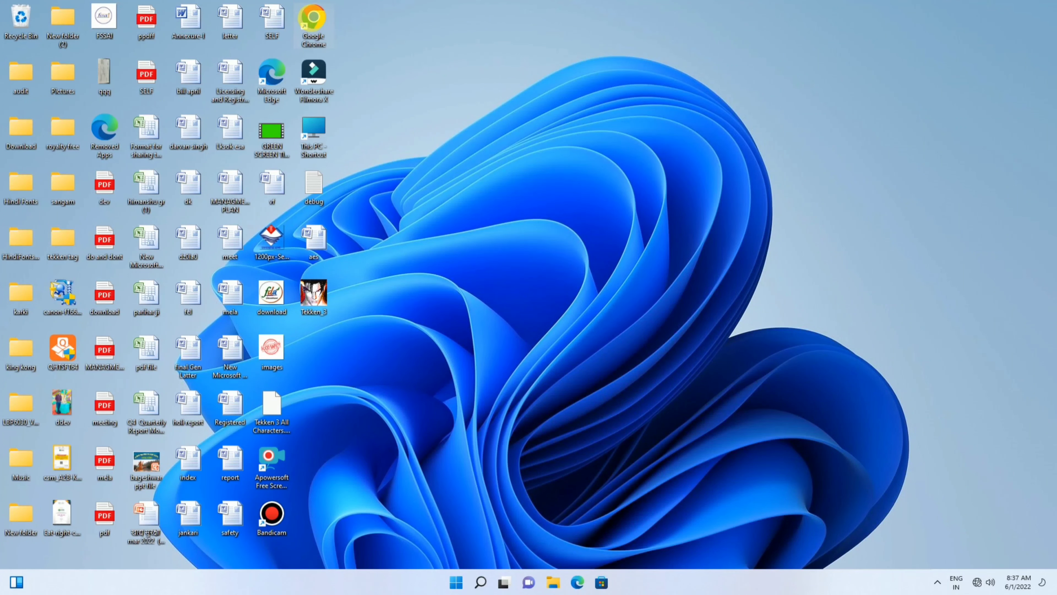
key("super+Up")
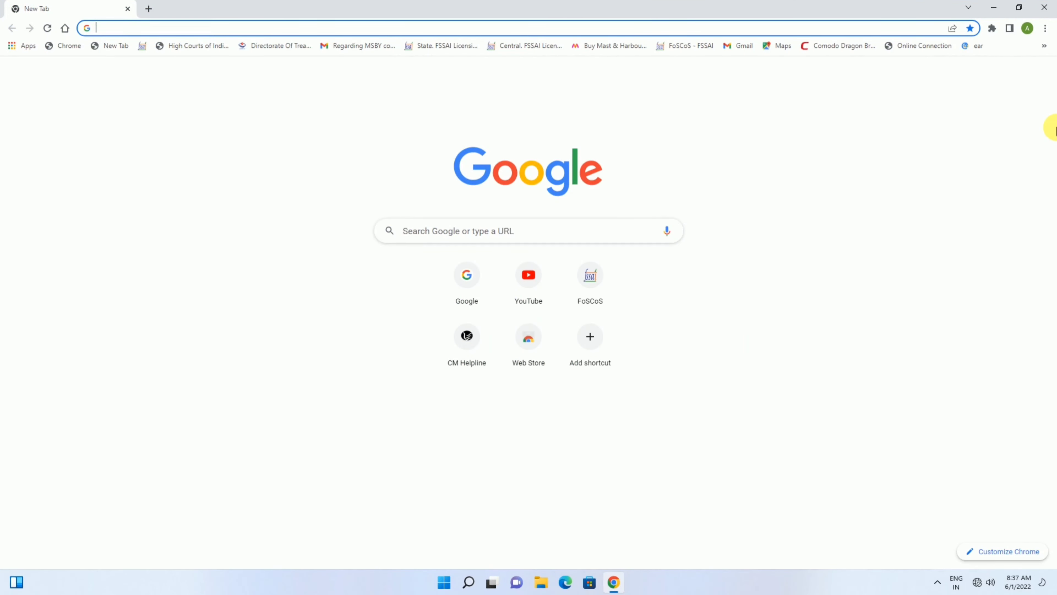
mouse_move(1023, 8)
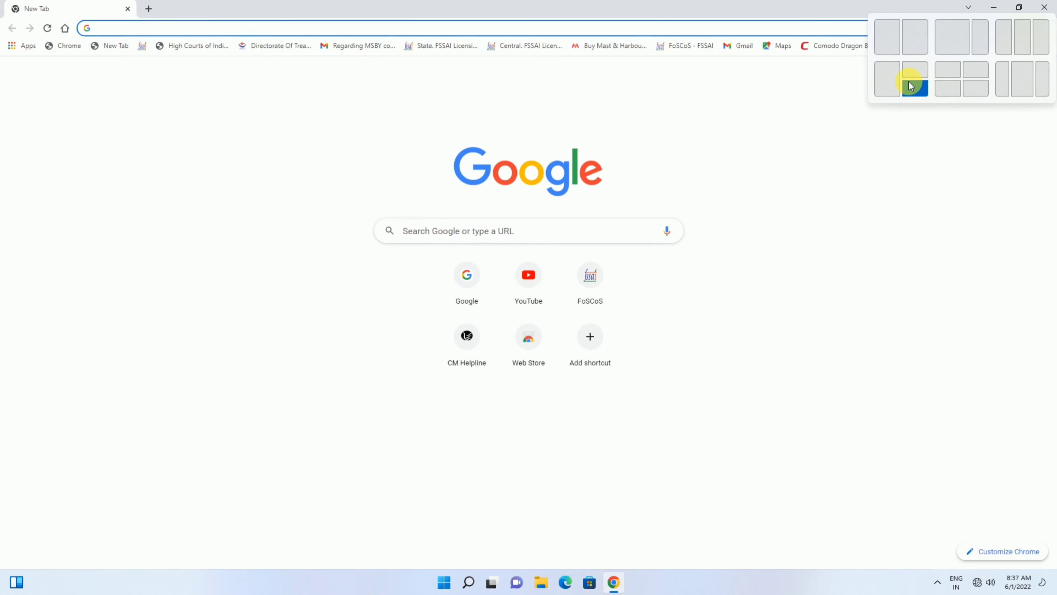
left_click(919, 37)
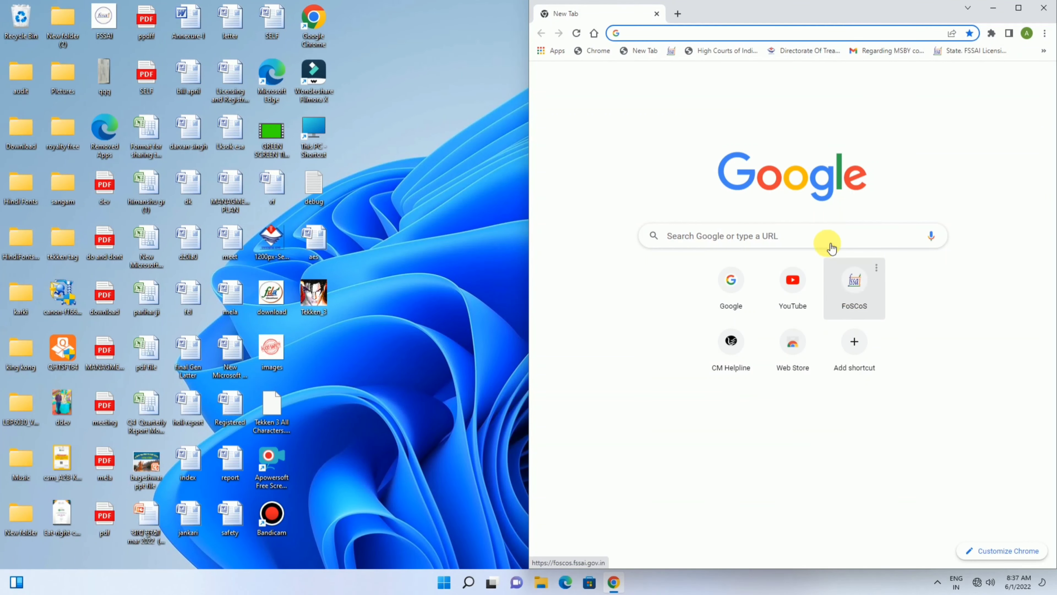
left_click(444, 263)
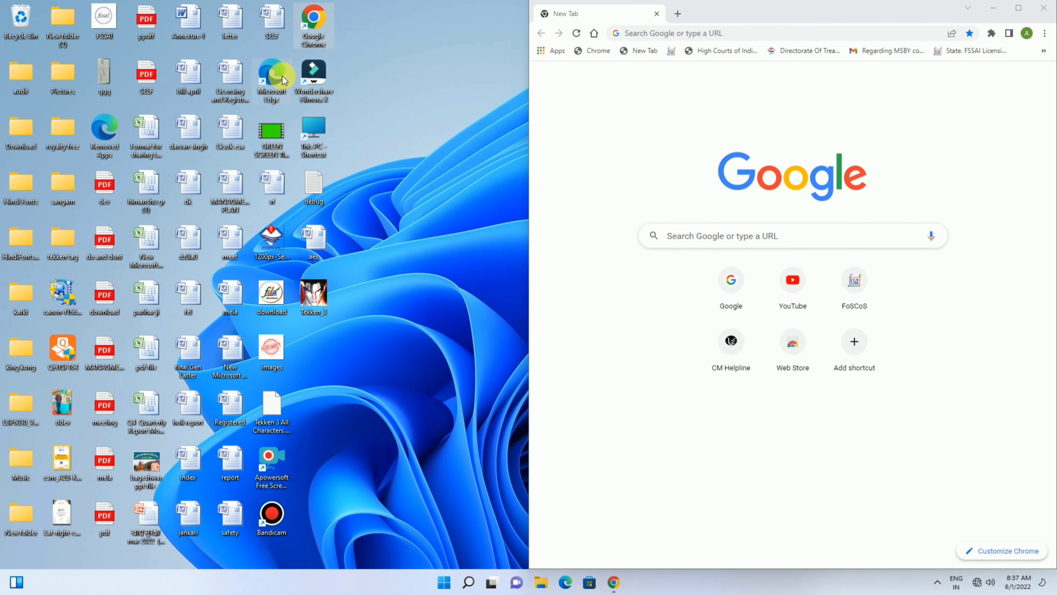
double_click(270, 78)
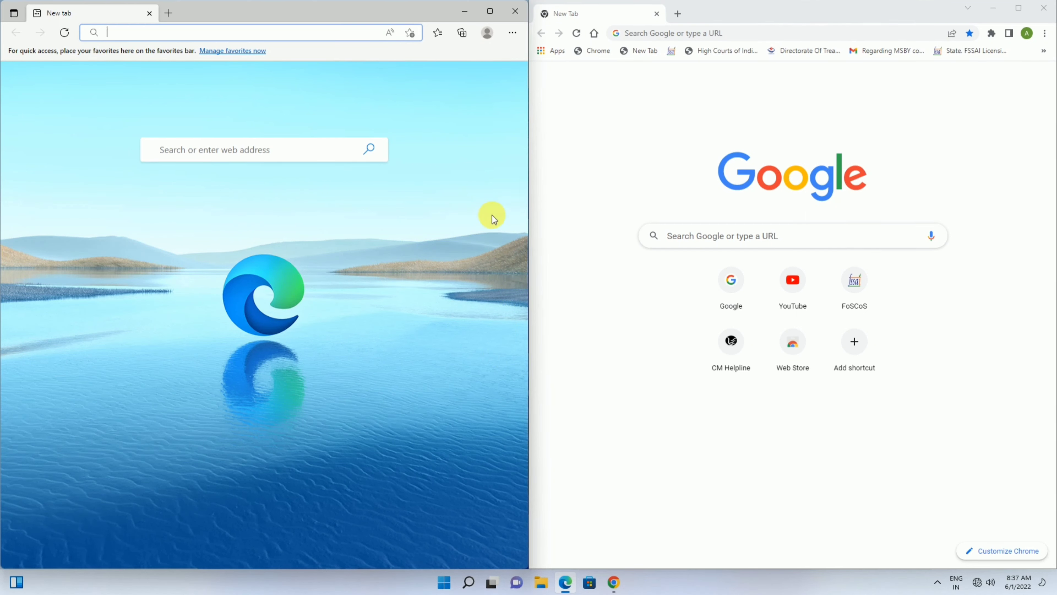
Step: Arrange three windows in a snap layout: File Explorer in the lower-right quarter, Edge in the left half, Chrome in the upper-right quarter
left_click(541, 582)
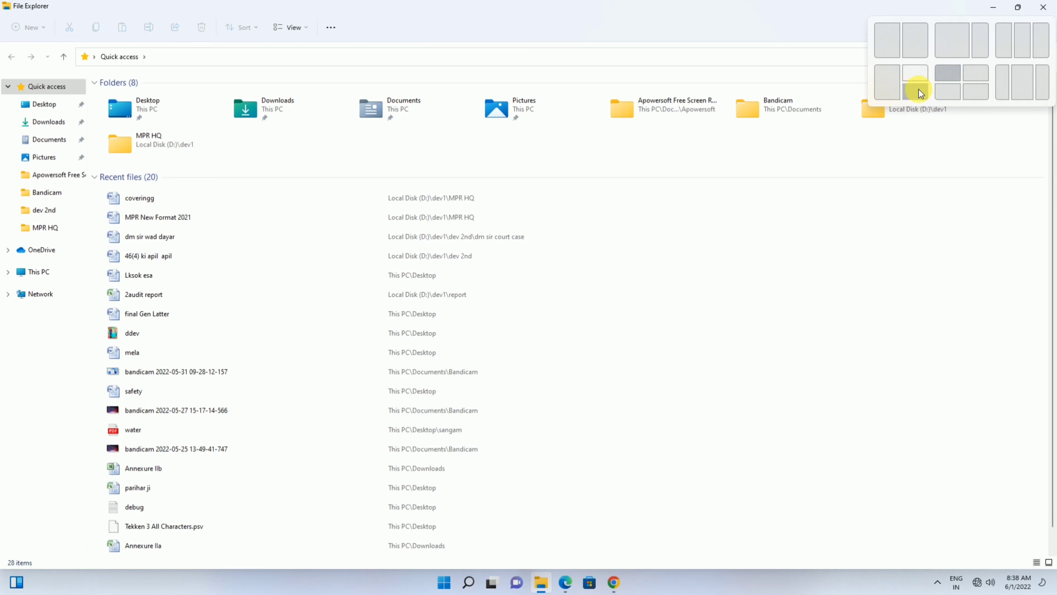
left_click(915, 90)
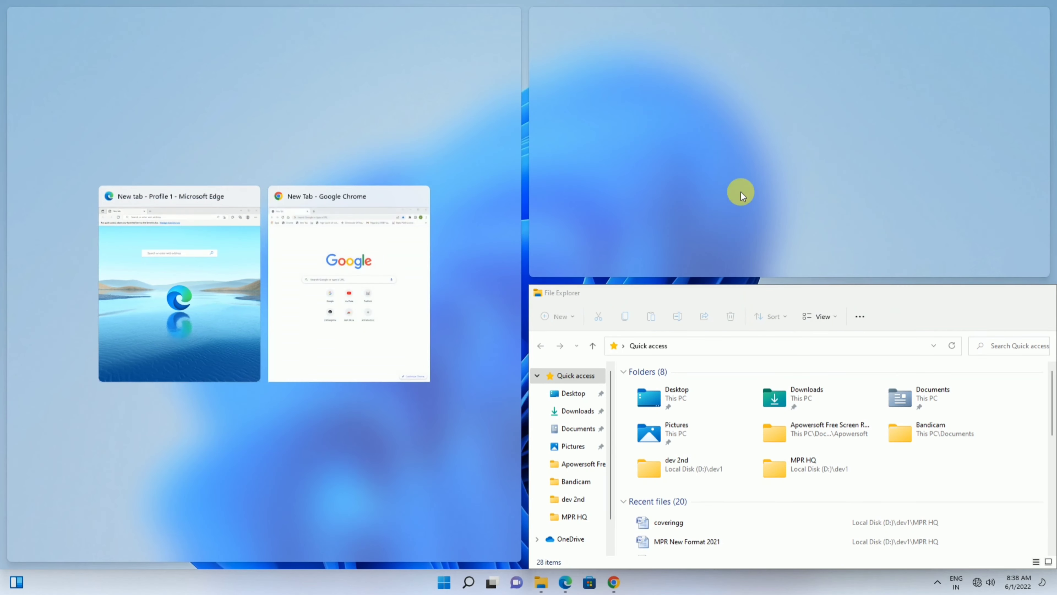
left_click(238, 283)
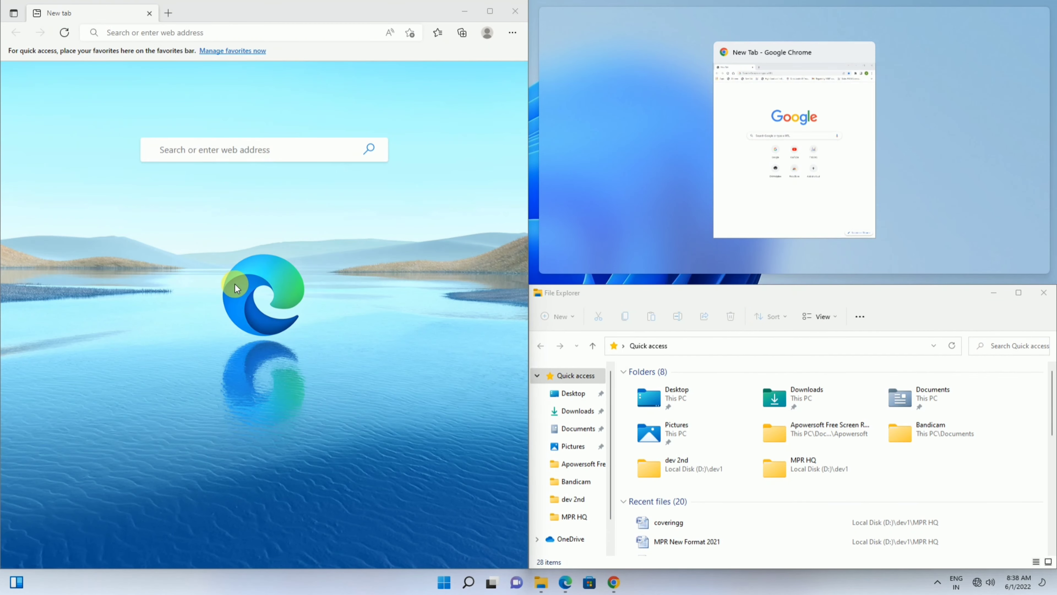
left_click(737, 122)
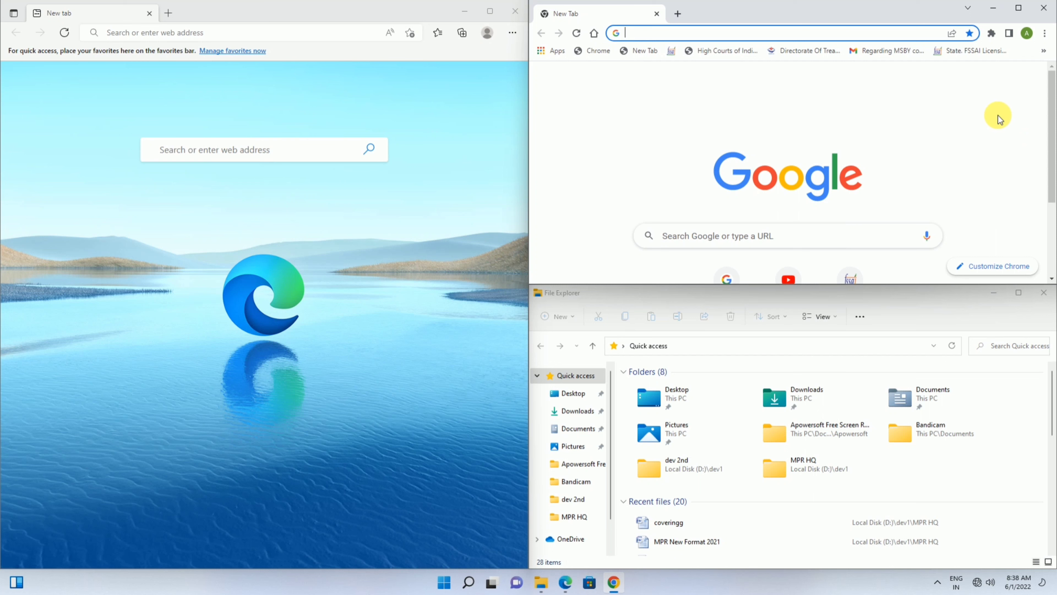
Step: View the snap layout choices for Chrome, and close the Chrome, File Explorer and Edge windows
mouse_move(1014, 15)
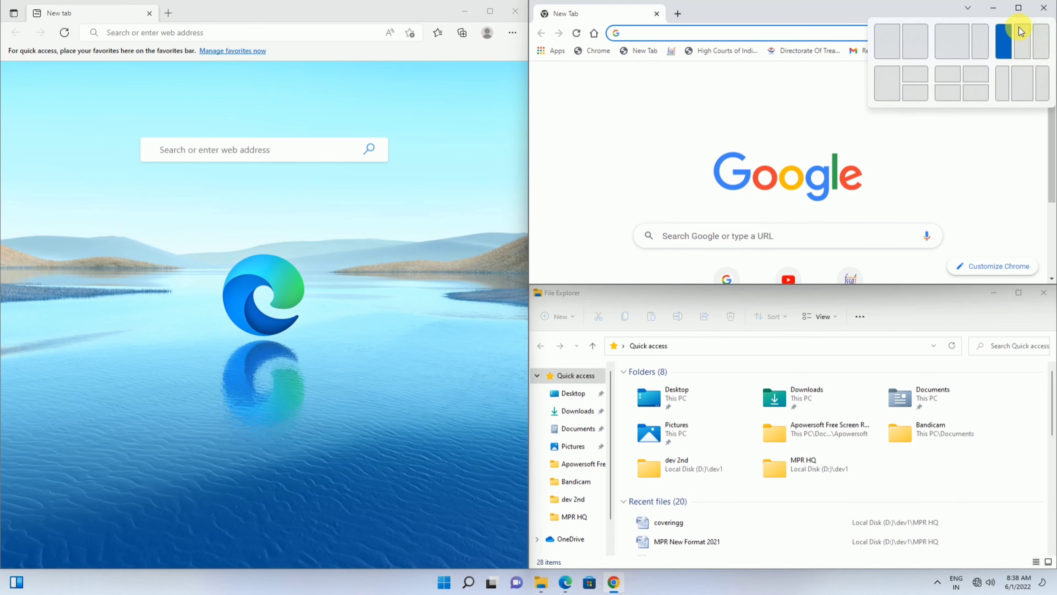
left_click(1044, 7)
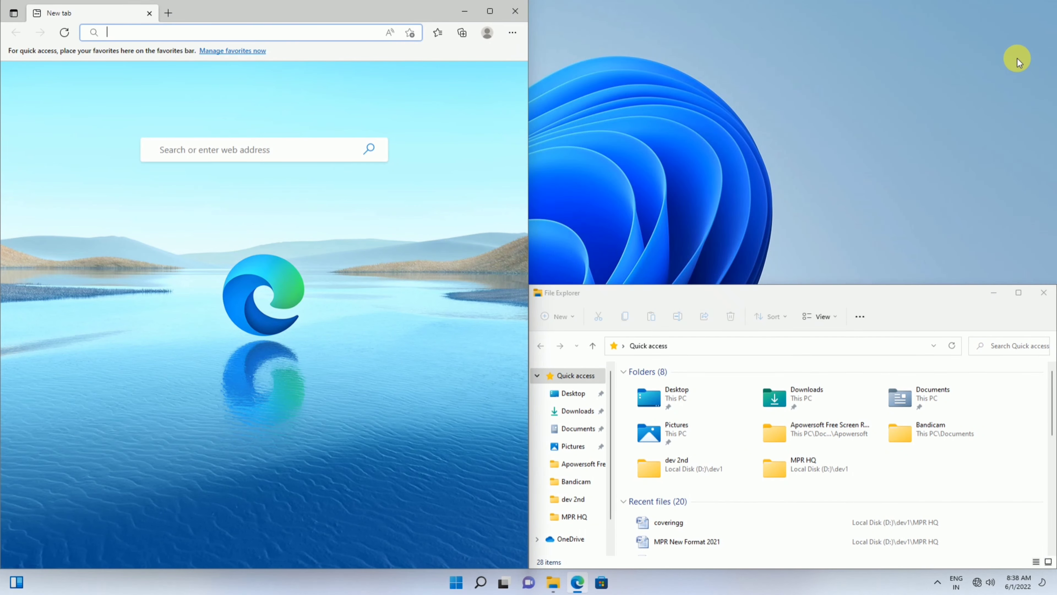
left_click(1043, 292)
left_click(516, 11)
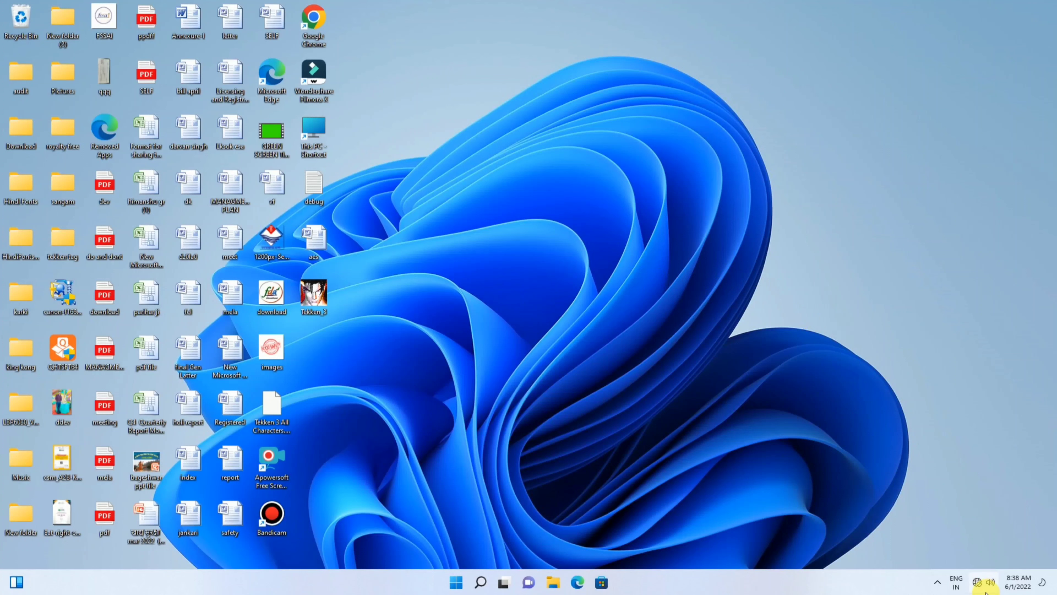
Step: Toggle Night light in the quick settings, and dismiss them
left_click(984, 583)
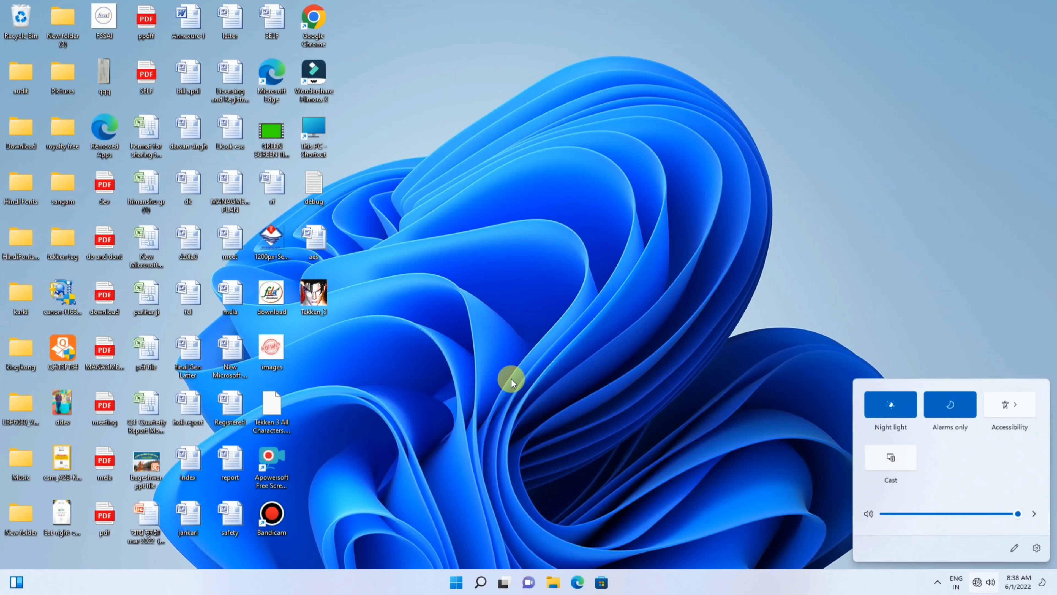
left_click(889, 406)
left_click(675, 376)
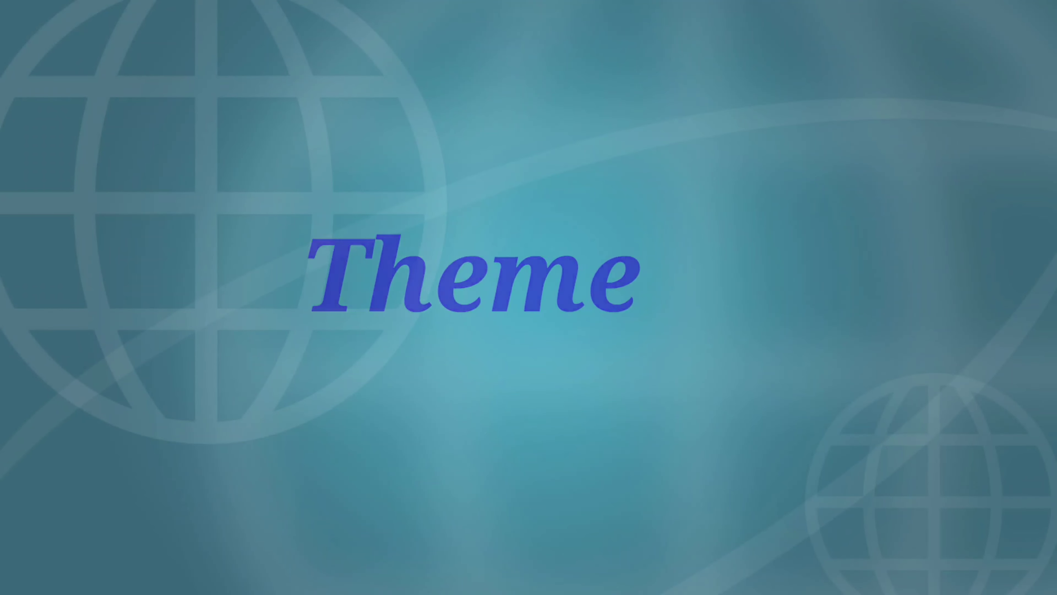
Step: In the Personalization settings, try the dark flower theme and Windows (dark), and return to the Windows (light) theme
right_click(603, 246)
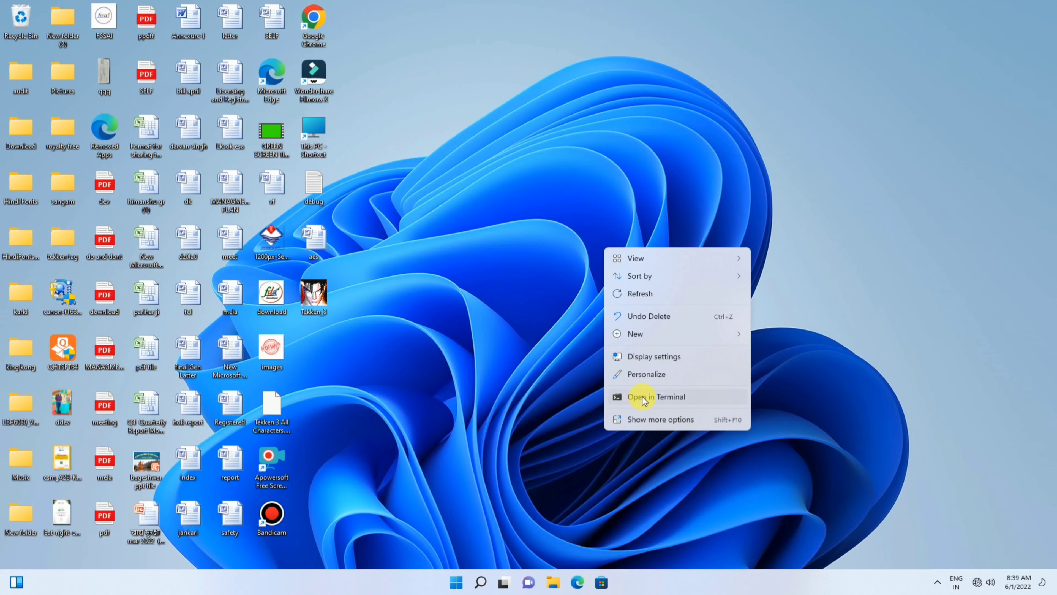
left_click(643, 372)
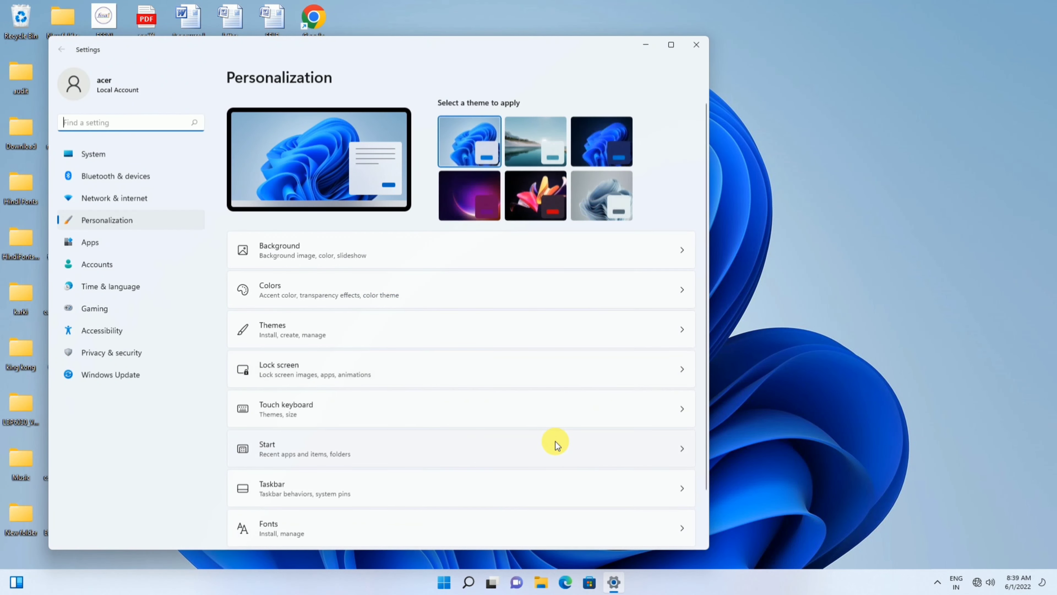
left_click(532, 190)
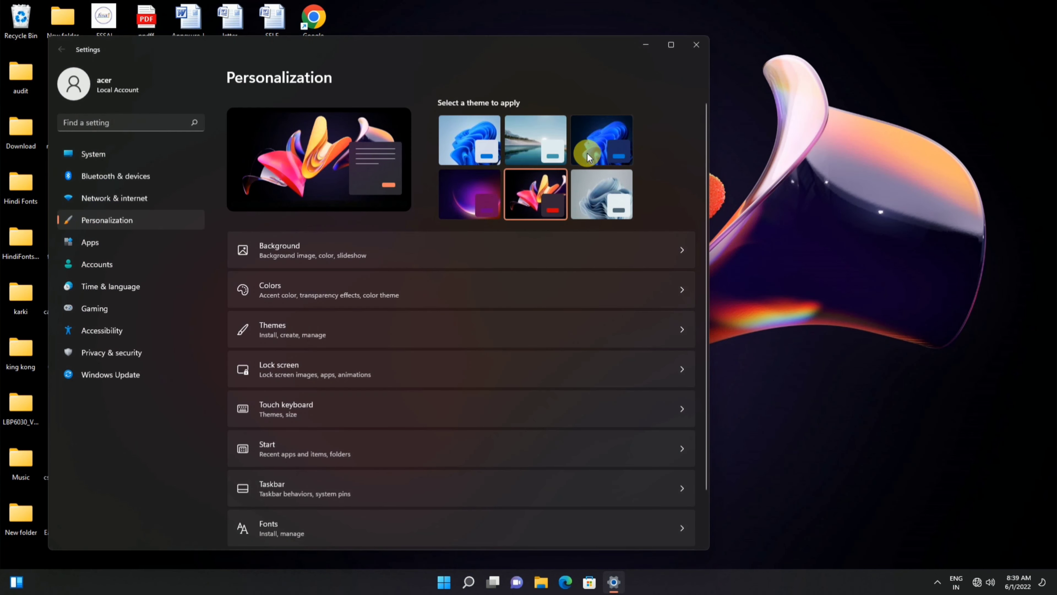
left_click(589, 152)
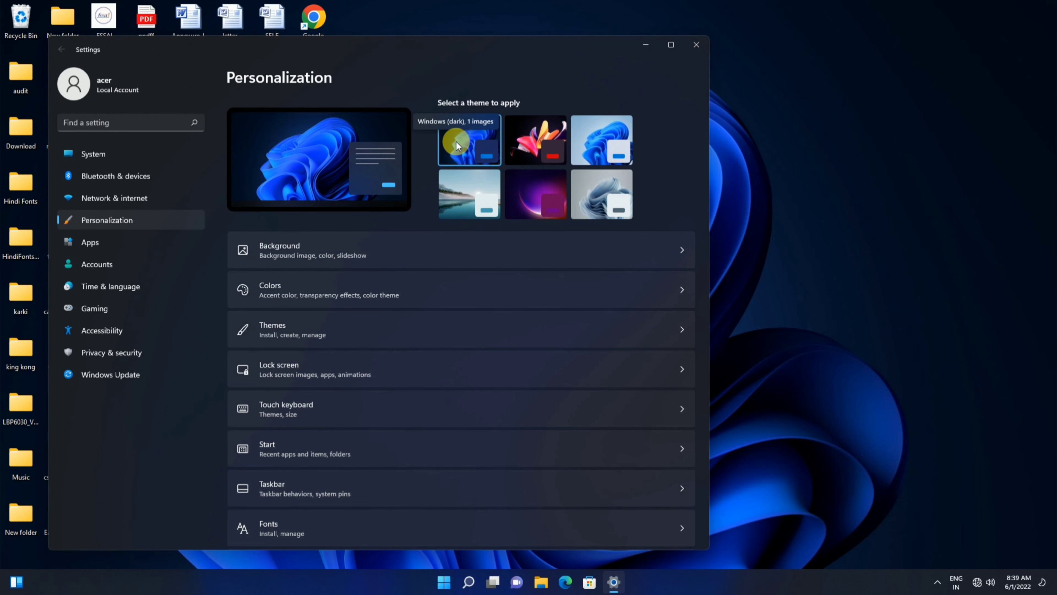
left_click(590, 150)
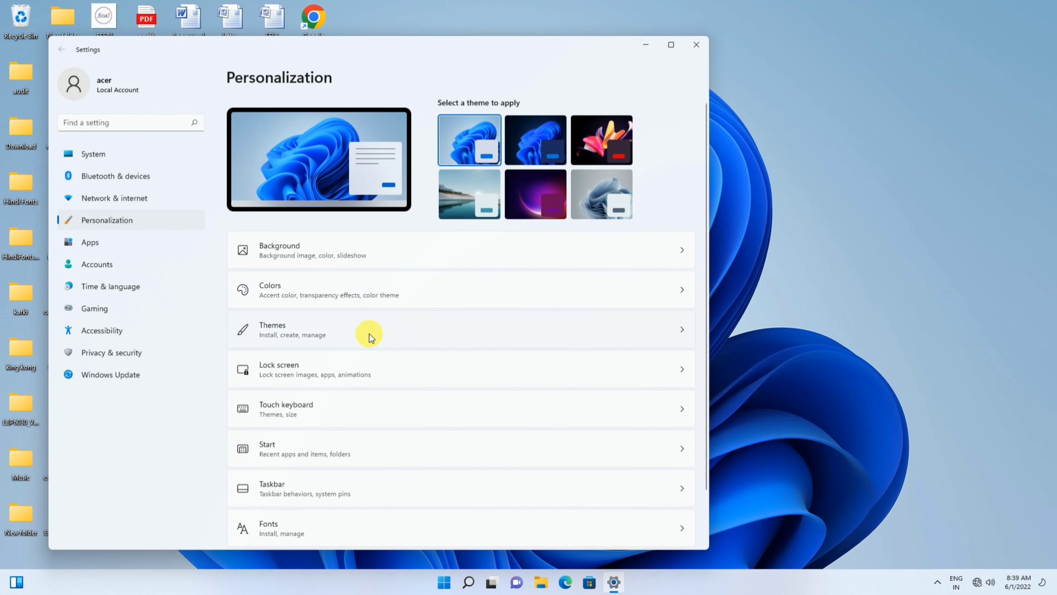
Step: Apply the Aquatic contrast theme from the contrast settings related to Themes
left_click(334, 334)
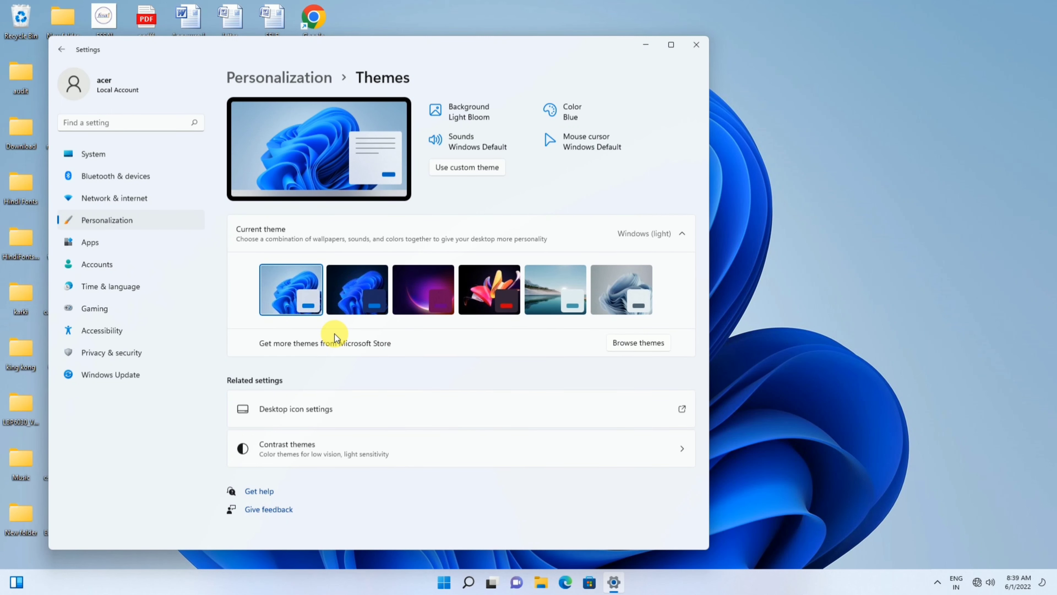
left_click(357, 452)
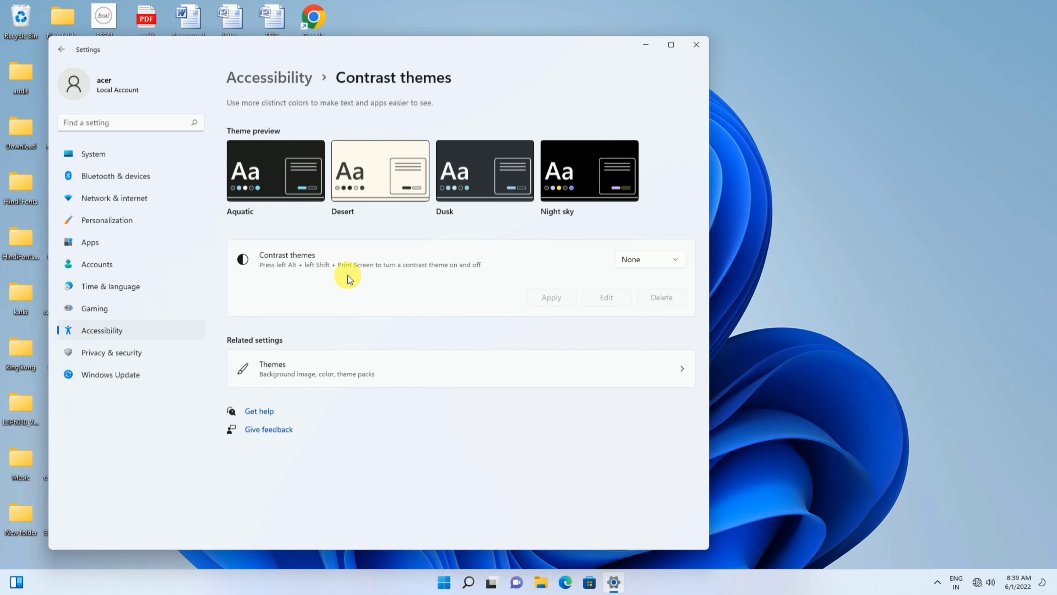
left_click(648, 260)
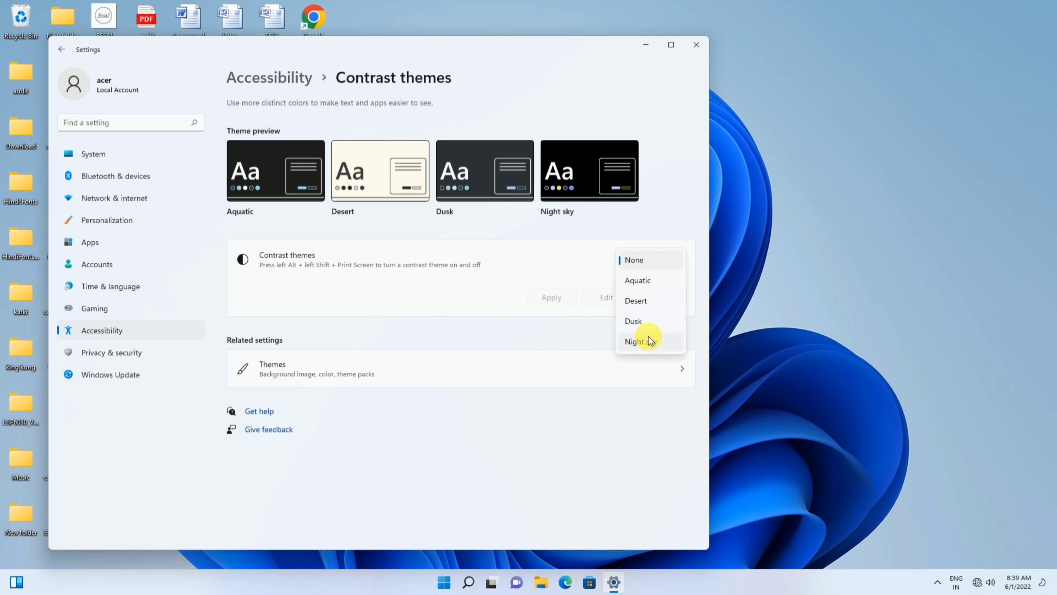
left_click(641, 282)
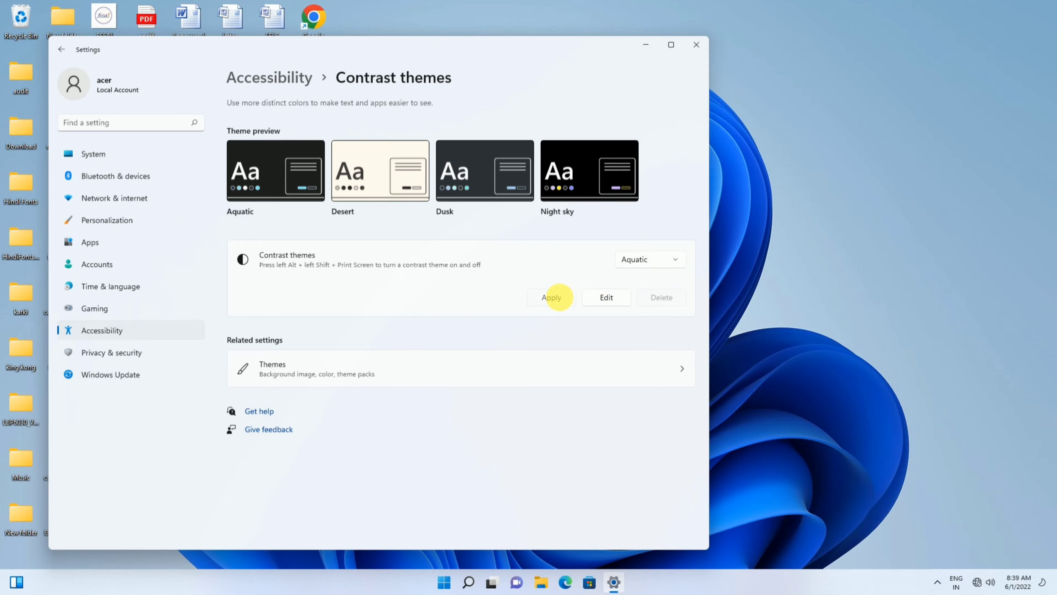
left_click(553, 297)
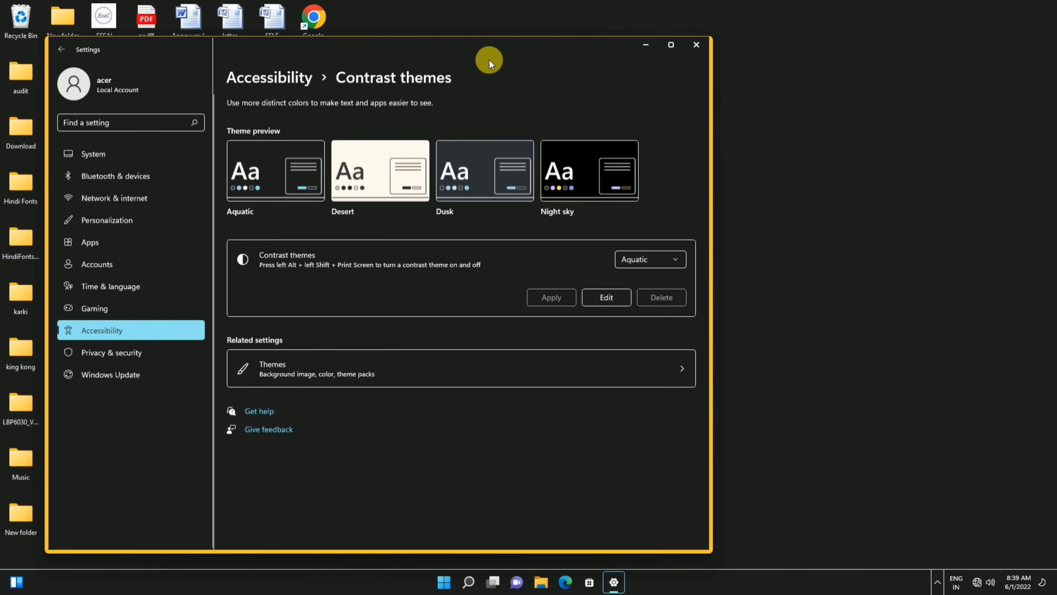
Step: Move the Settings window slightly up and to the right, and apply the Night sky contrast theme
left_click_drag(489, 59, 519, 41)
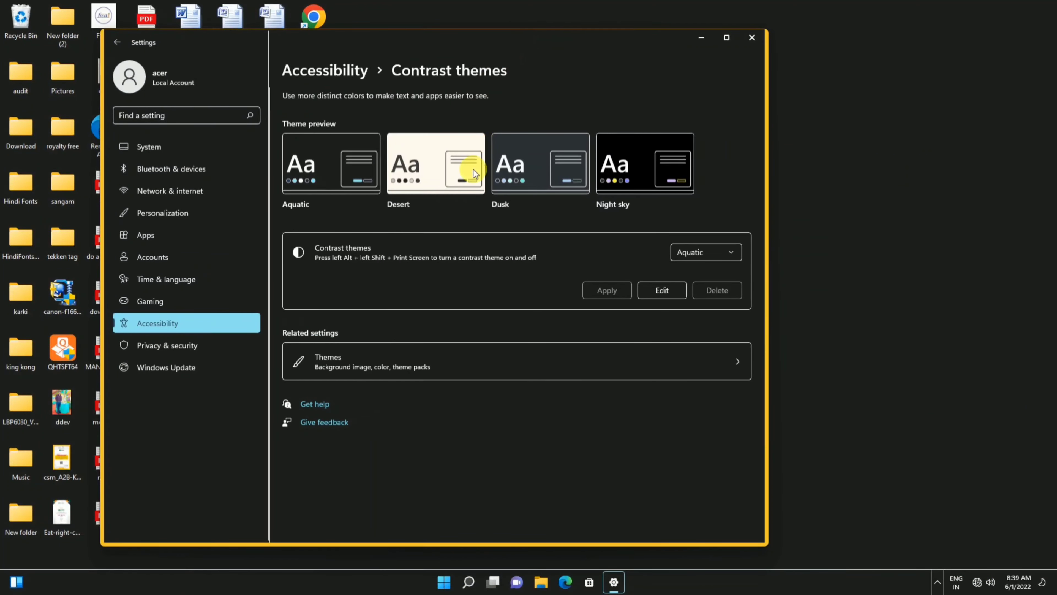
left_click(708, 253)
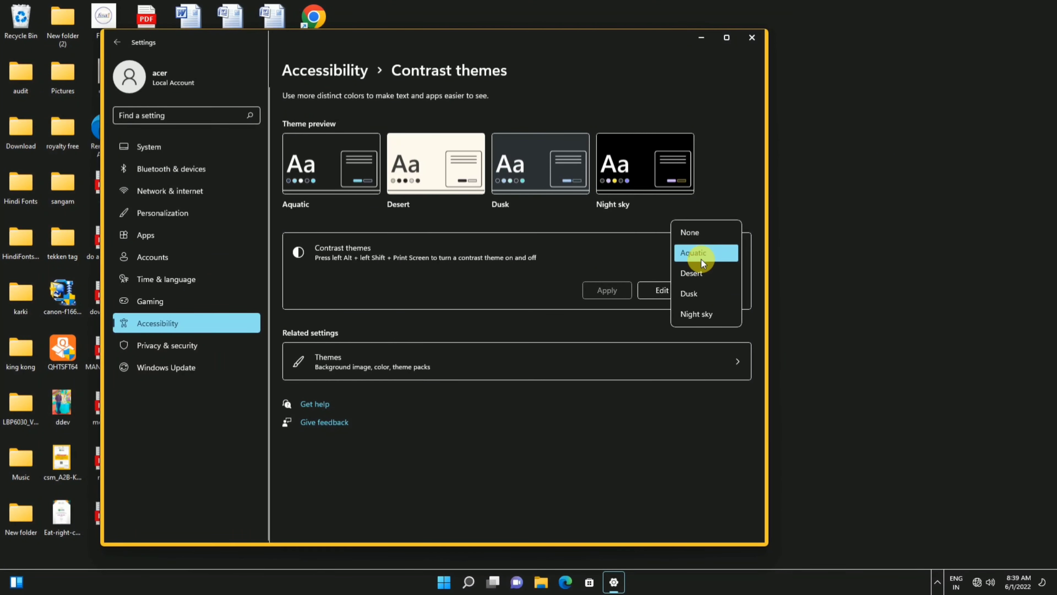
left_click(697, 315)
left_click(612, 291)
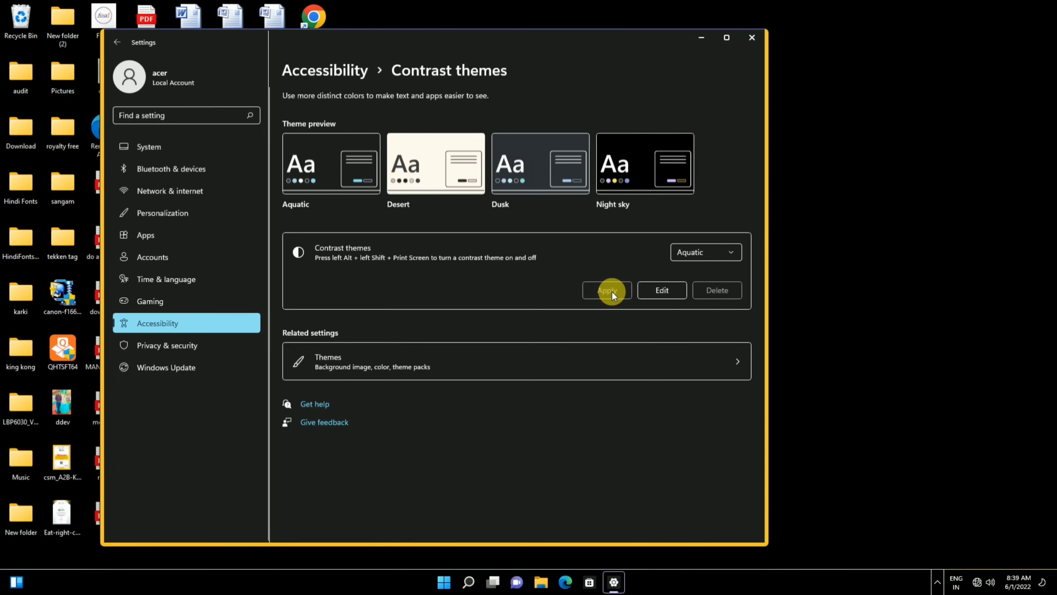